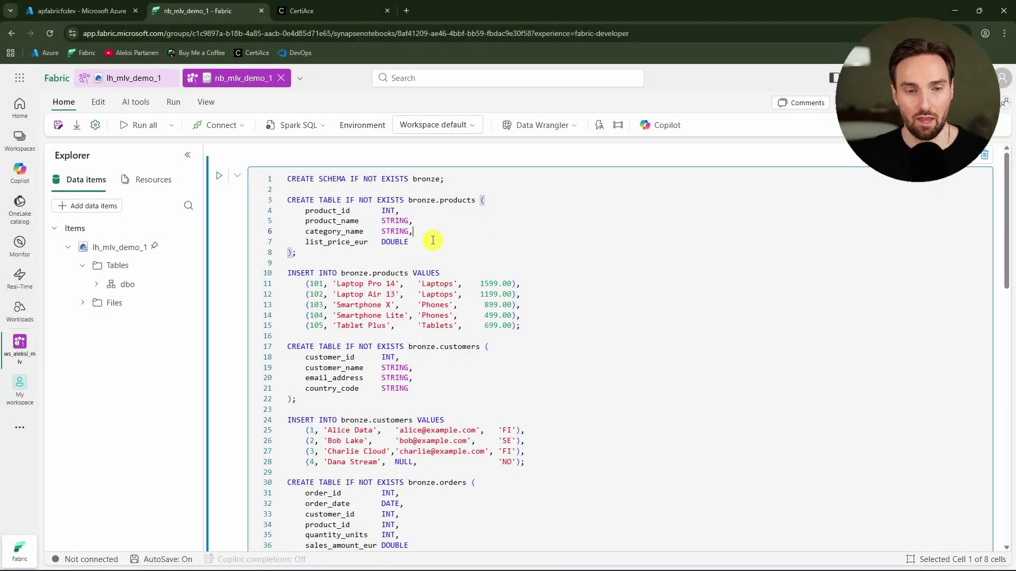
Run the bronze setup SQL cell to create the products, customers and orders tables in lh_mlv_demo_1.
{"action": "left_click", "coordinate": [391, 210]}
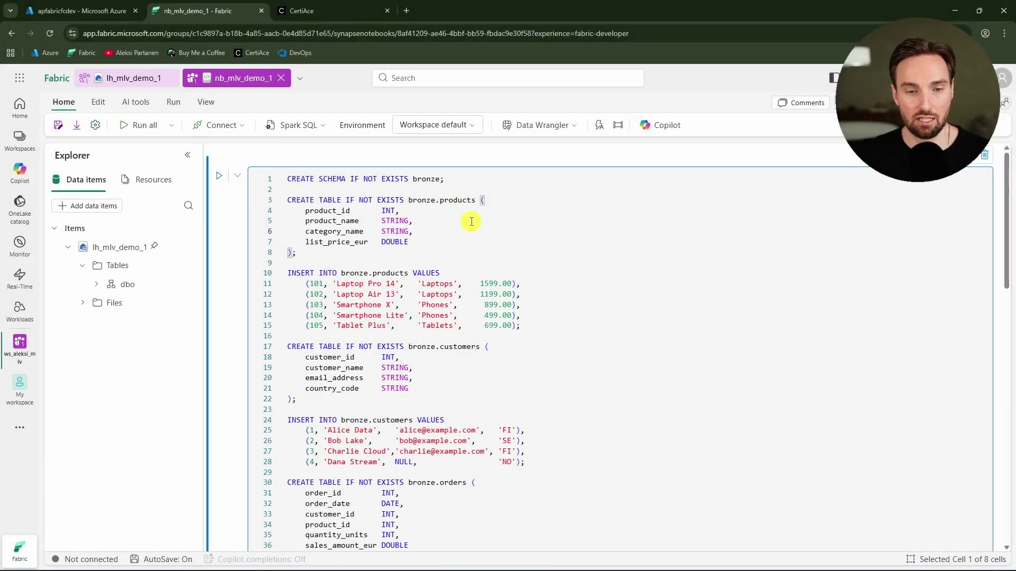
{"action": "scroll", "coordinate": [473, 221], "scroll_direction": "down", "scroll_amount": 2}
{"action": "scroll", "coordinate": [473, 222], "scroll_direction": "down", "scroll_amount": 5}
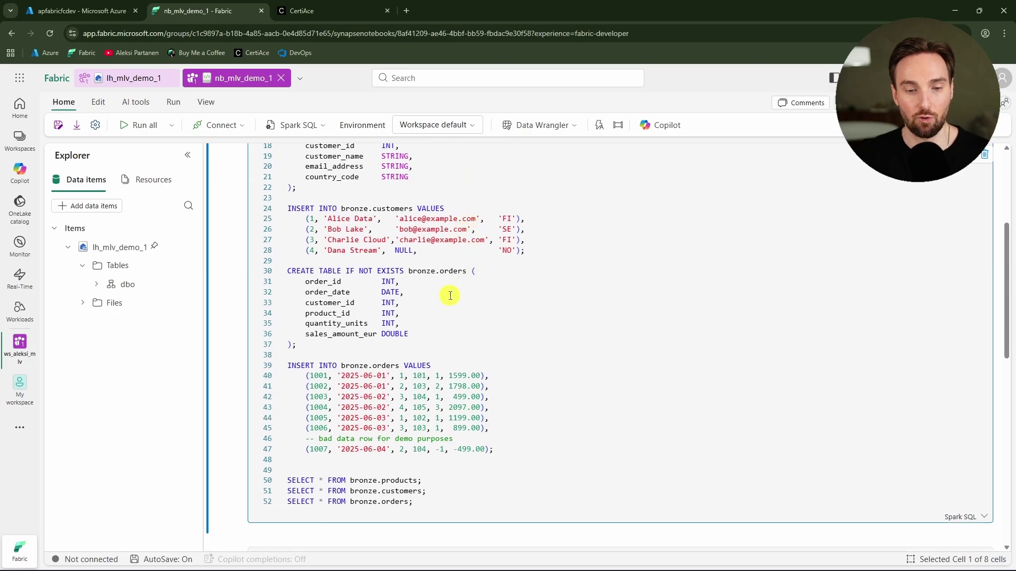
{"action": "scroll", "coordinate": [450, 291], "scroll_direction": "up", "scroll_amount": 6}
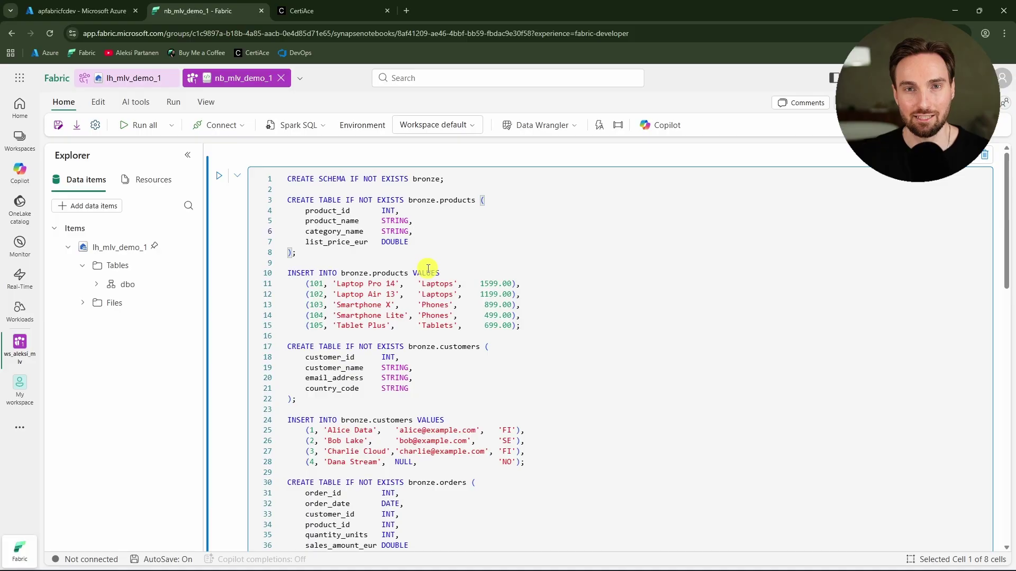
{"action": "scroll", "coordinate": [519, 284], "scroll_direction": "down", "scroll_amount": 3}
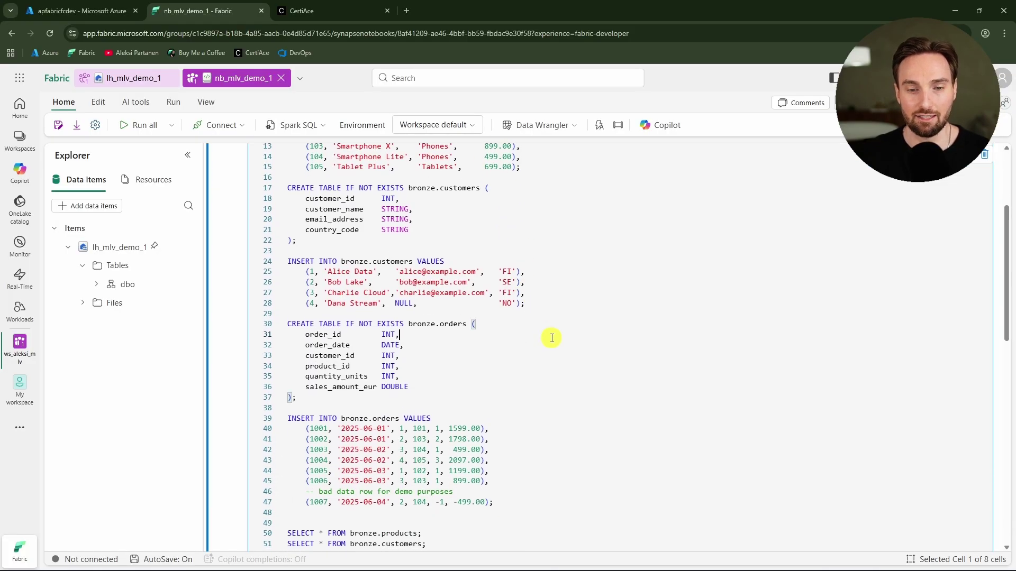
{"action": "key", "text": "ctrl+Return"}
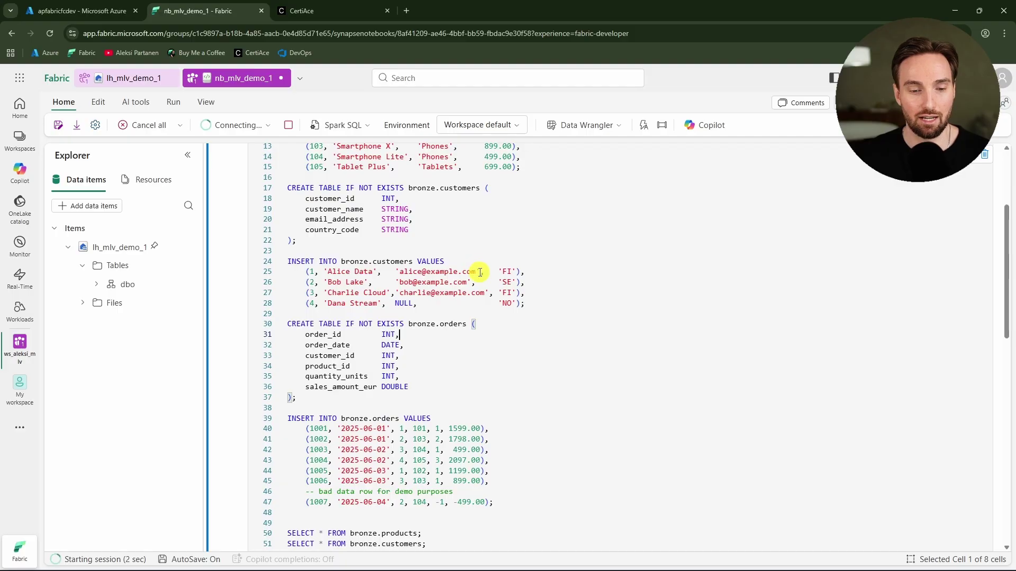
{"action": "scroll", "coordinate": [466, 273], "scroll_direction": "up", "scroll_amount": 3}
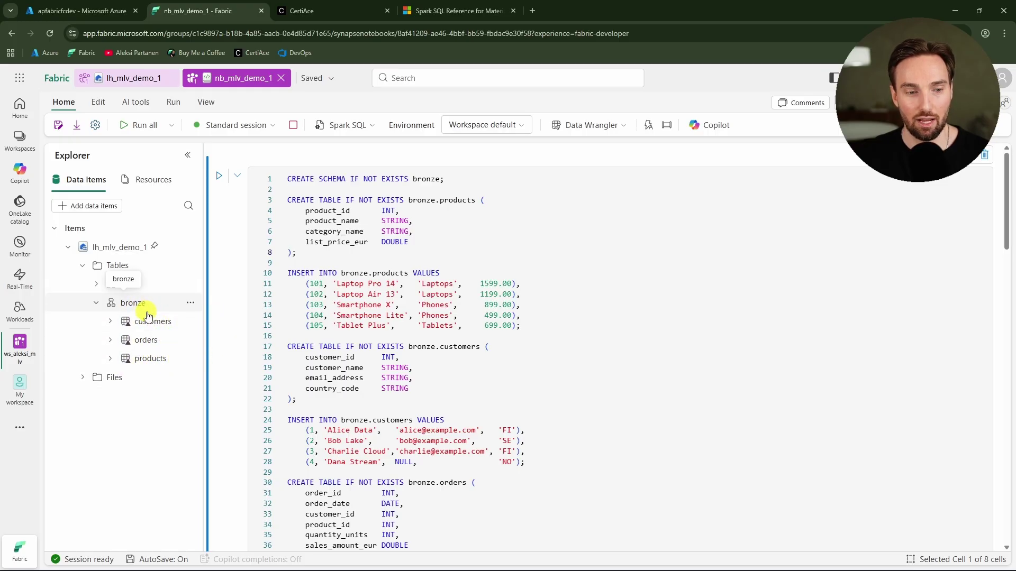
{"action": "scroll", "coordinate": [248, 329], "scroll_direction": "down", "scroll_amount": 1}
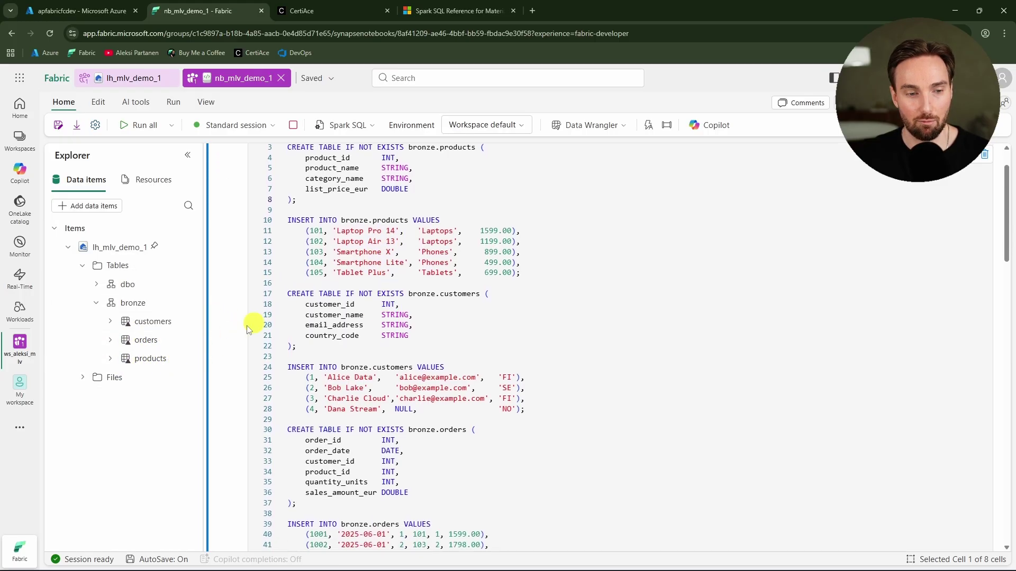
{"action": "scroll", "coordinate": [431, 323], "scroll_direction": "down", "scroll_amount": 10}
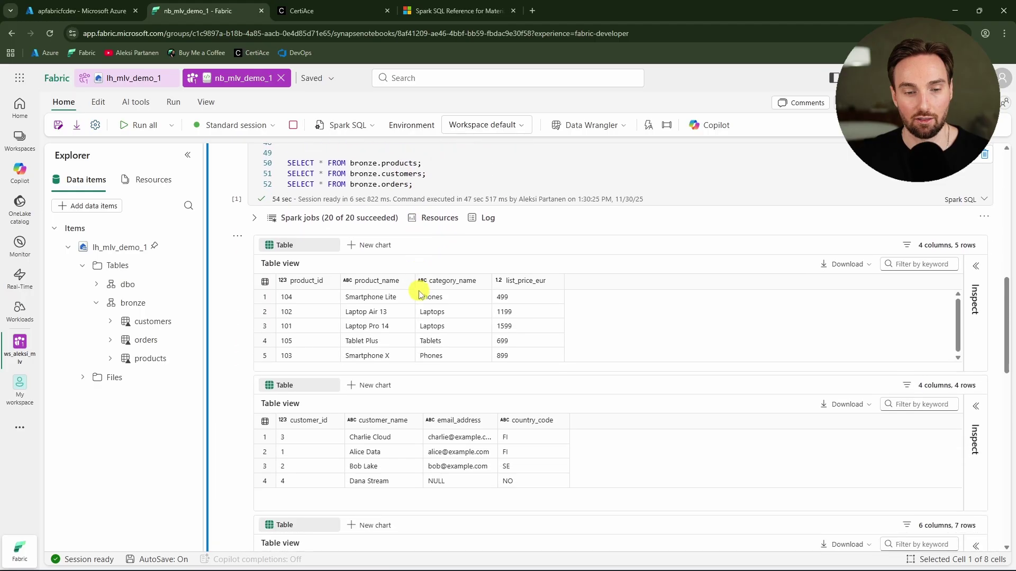
{"action": "scroll", "coordinate": [420, 295], "scroll_direction": "down", "scroll_amount": 1}
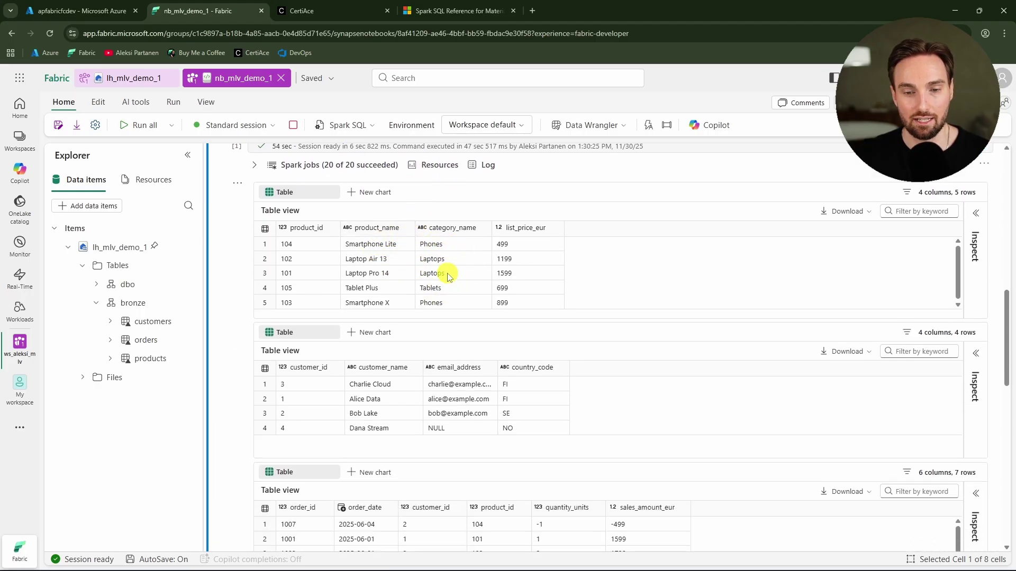
{"action": "scroll", "coordinate": [460, 277], "scroll_direction": "down", "scroll_amount": 2}
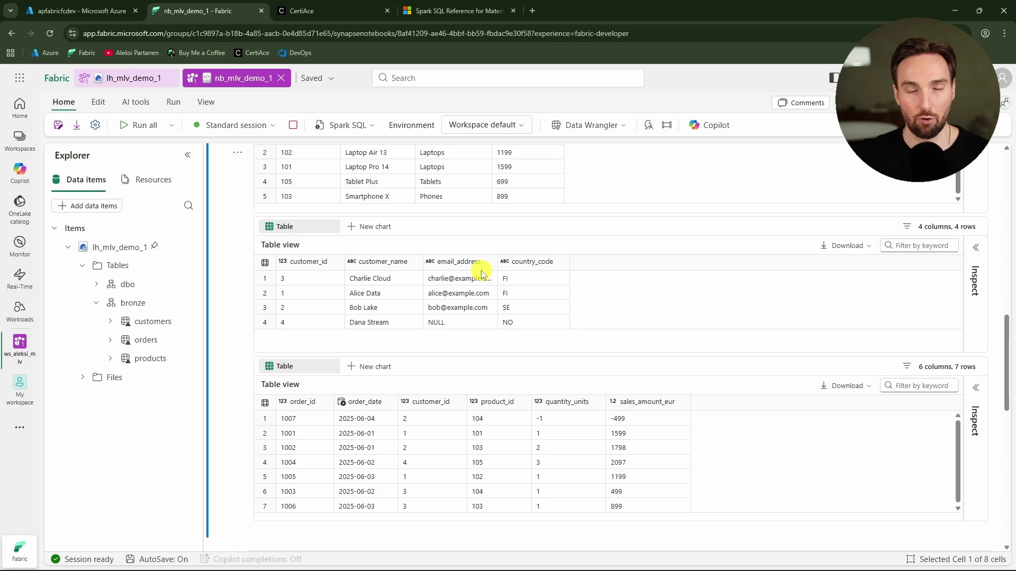
{"action": "scroll", "coordinate": [476, 273], "scroll_direction": "down", "scroll_amount": 1}
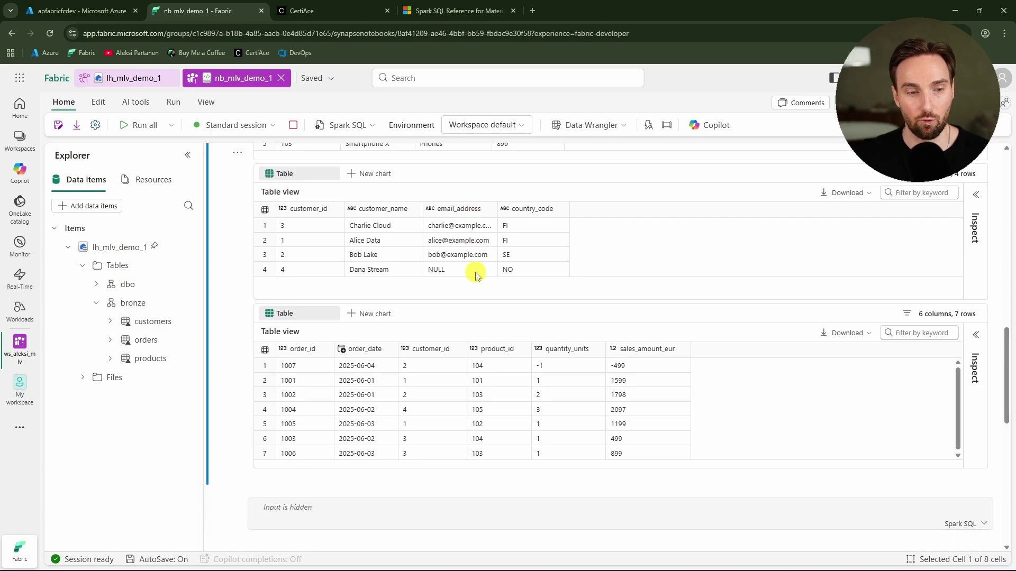
{"action": "scroll", "coordinate": [444, 291], "scroll_direction": "down", "scroll_amount": 3}
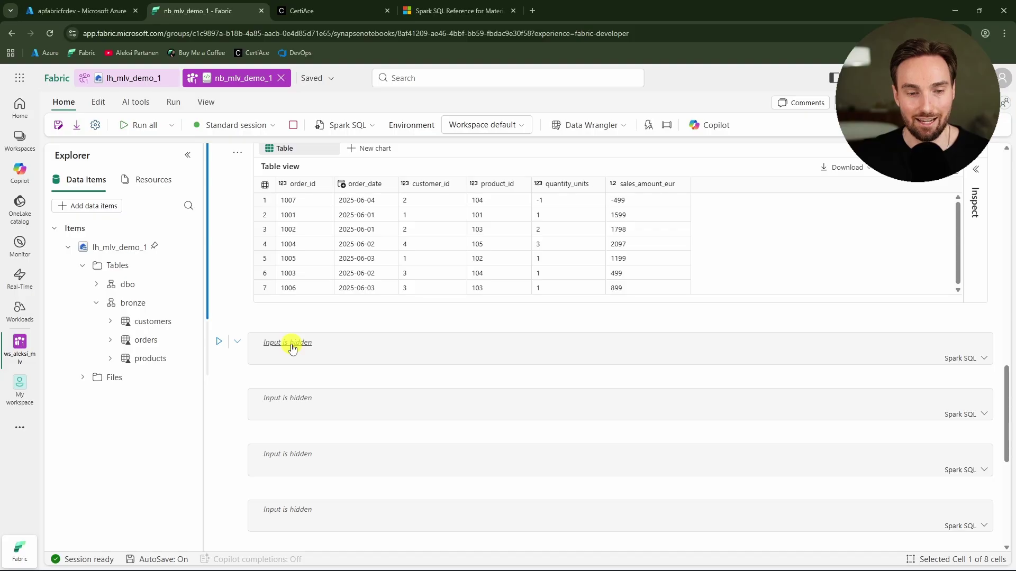
Expand the second cell's hidden input to show its silver view SQL.
{"action": "left_click", "coordinate": [291, 347]}
{"action": "scroll", "coordinate": [444, 296], "scroll_direction": "down", "scroll_amount": 2}
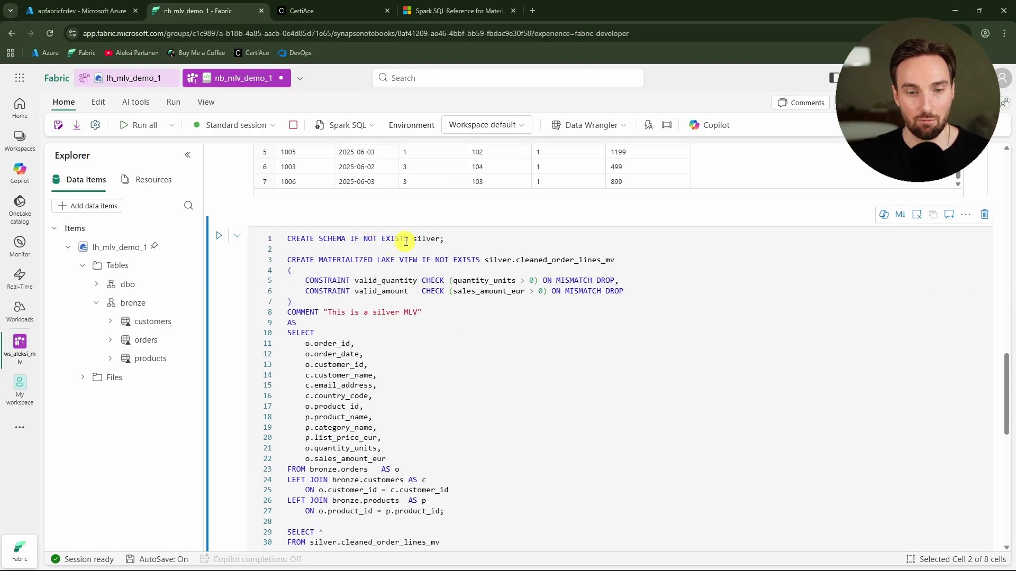
{"action": "scroll", "coordinate": [450, 249], "scroll_direction": "down", "scroll_amount": 1}
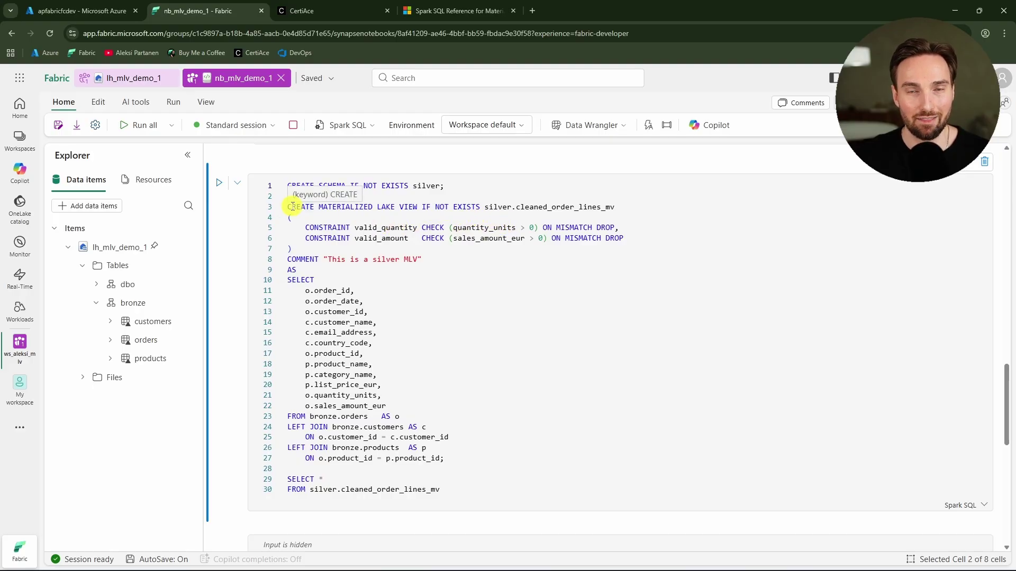
Select the cleaned_order_lines_mv definition (lines 3–27), then the p.category_name line, and clear the selection.
{"action": "left_click", "coordinate": [288, 207]}
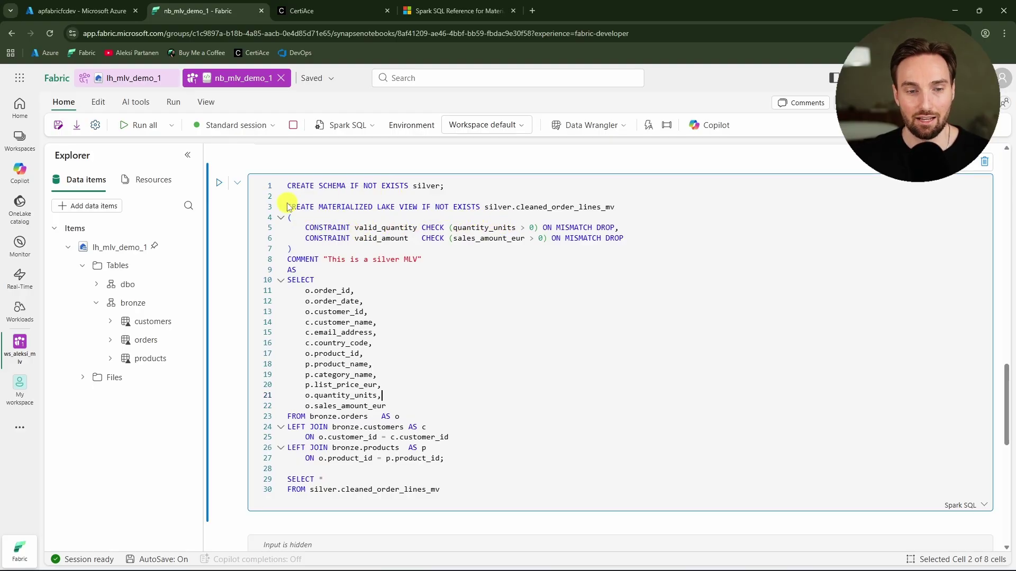
{"action": "left_click_drag", "start_coordinate": [300, 210], "coordinate": [492, 455]}
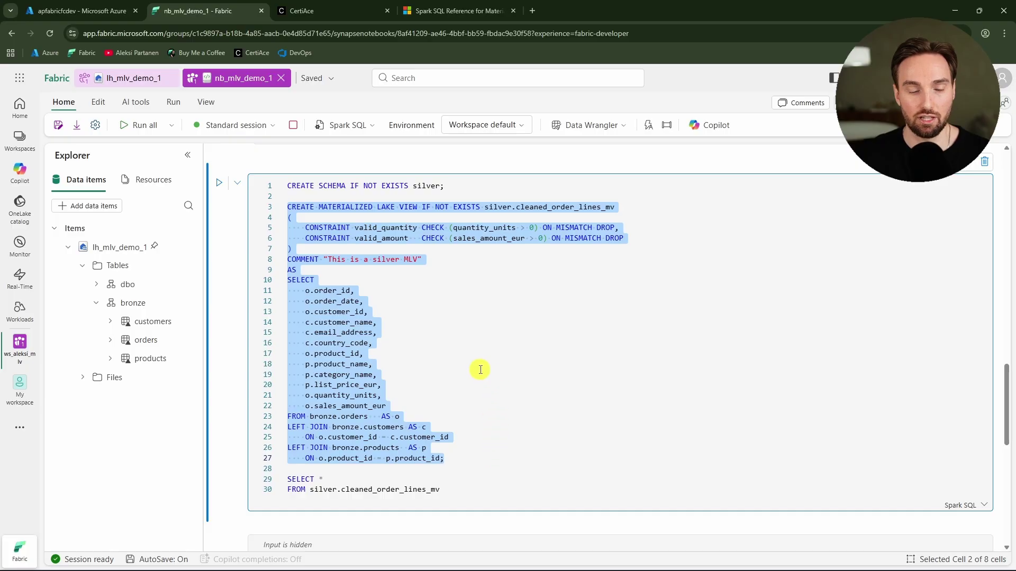
{"action": "left_click_drag", "start_coordinate": [481, 368], "coordinate": [480, 376]}
{"action": "left_click", "coordinate": [446, 302]}
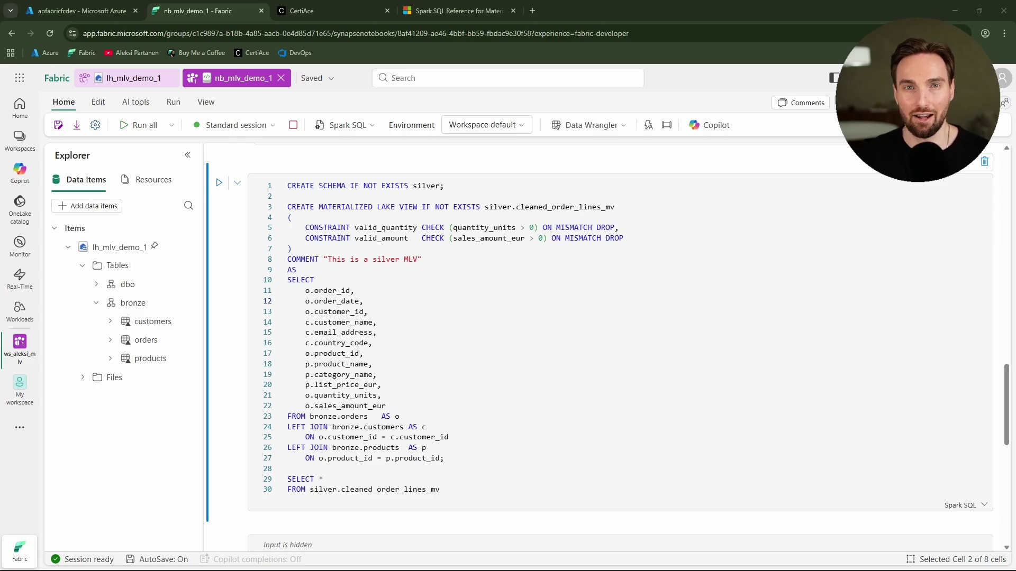
Run the silver view cell, refresh Tables, and expand silver to show cleaned_order_lines_mv.
{"action": "left_click", "coordinate": [404, 284]}
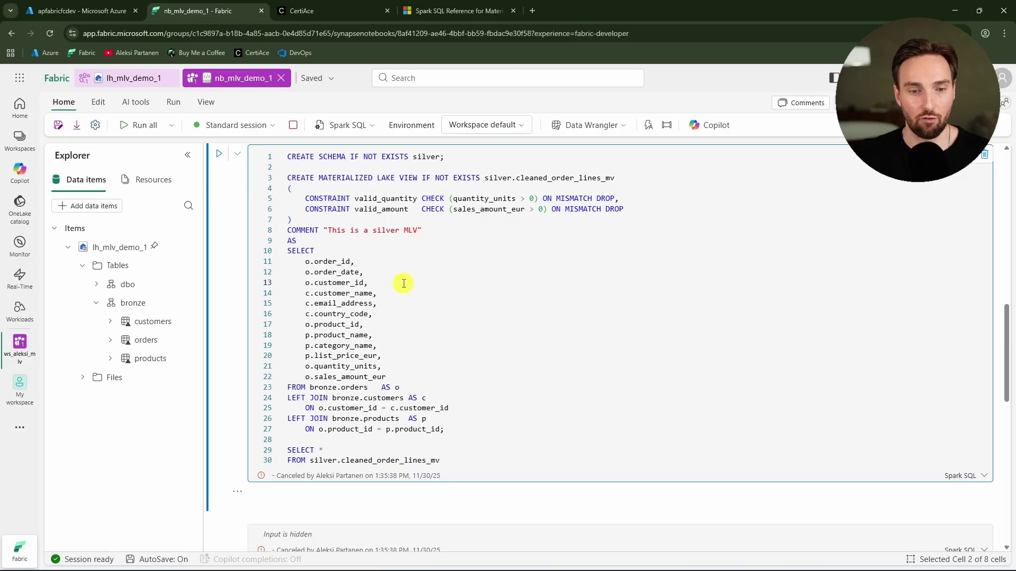
{"action": "key", "text": "ctrl+Return"}
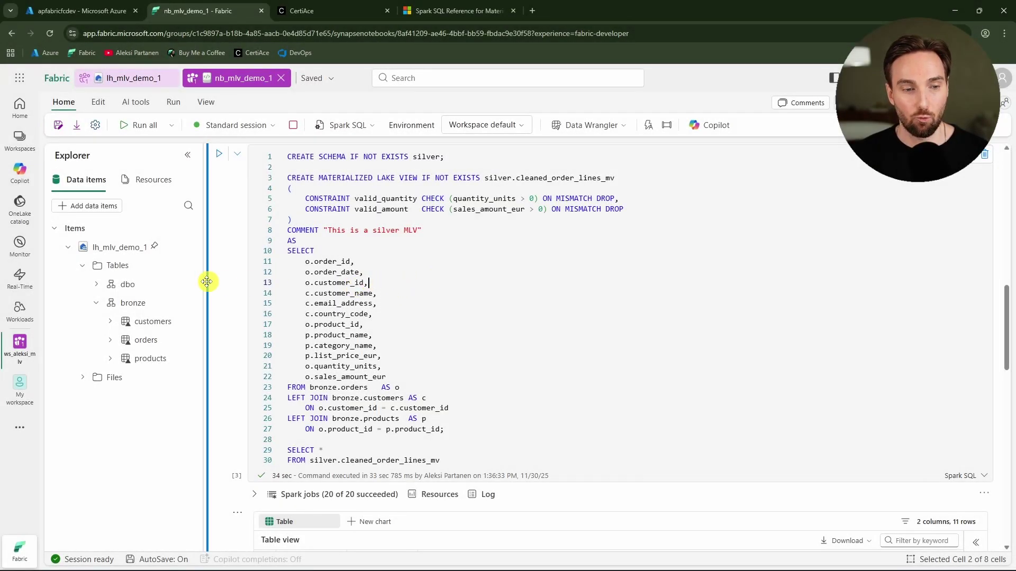
{"action": "left_click", "coordinate": [190, 270]}
{"action": "left_click", "coordinate": [210, 283]}
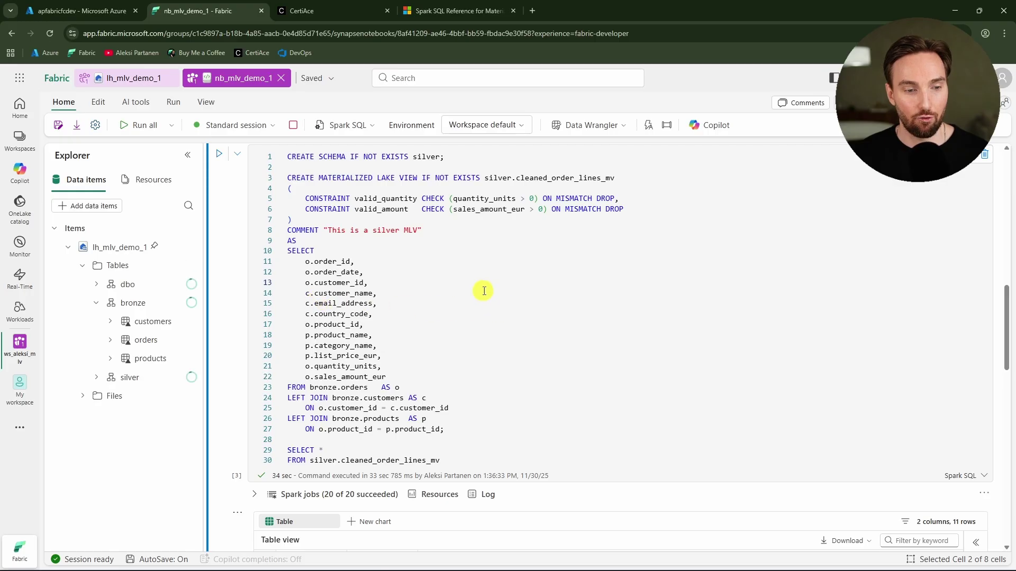
{"action": "left_click", "coordinate": [97, 377]}
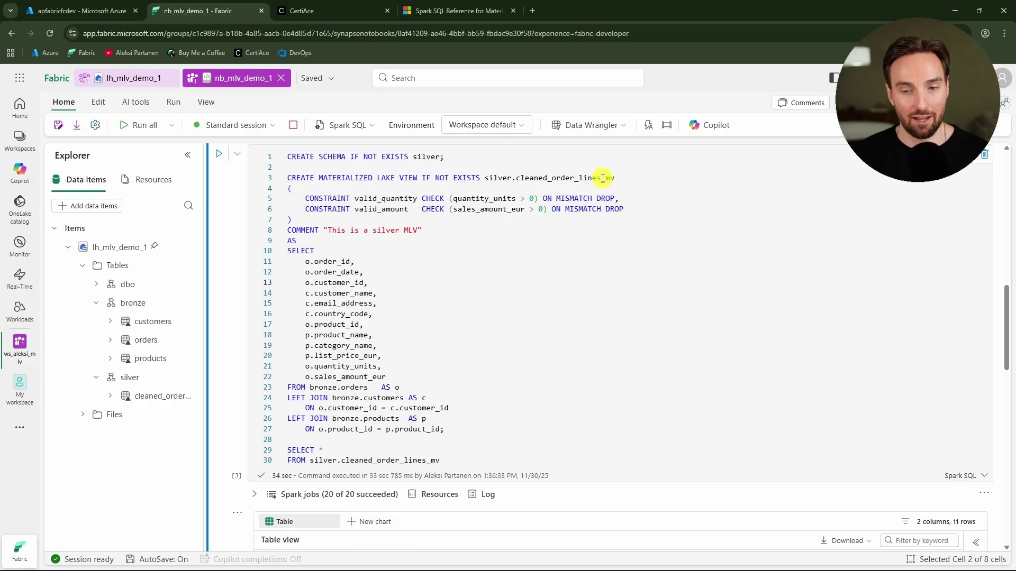
{"action": "scroll", "coordinate": [449, 328], "scroll_direction": "down", "scroll_amount": 3}
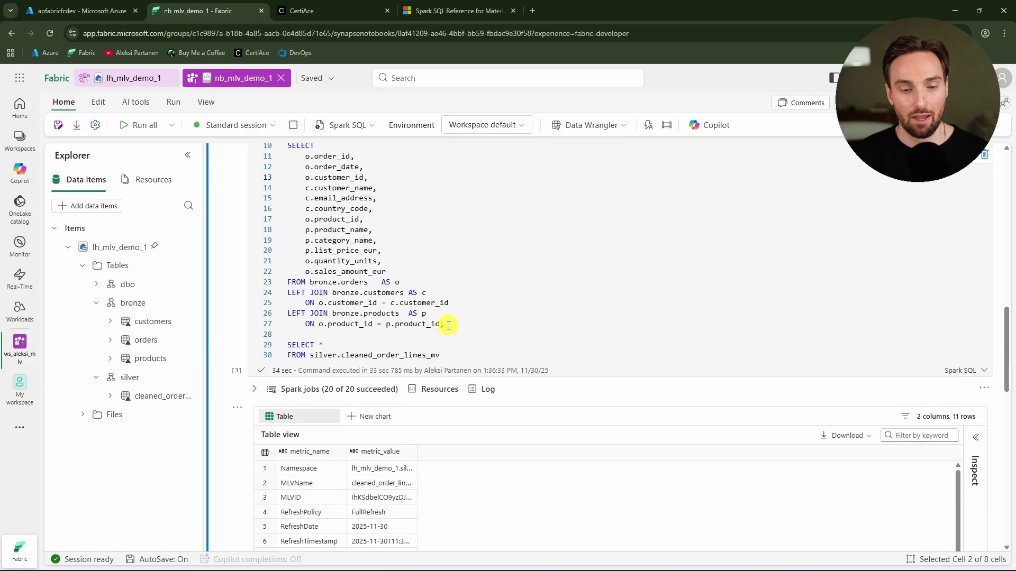
{"action": "scroll", "coordinate": [435, 358], "scroll_direction": "down", "scroll_amount": 1}
{"action": "scroll", "coordinate": [437, 415], "scroll_direction": "down", "scroll_amount": 3}
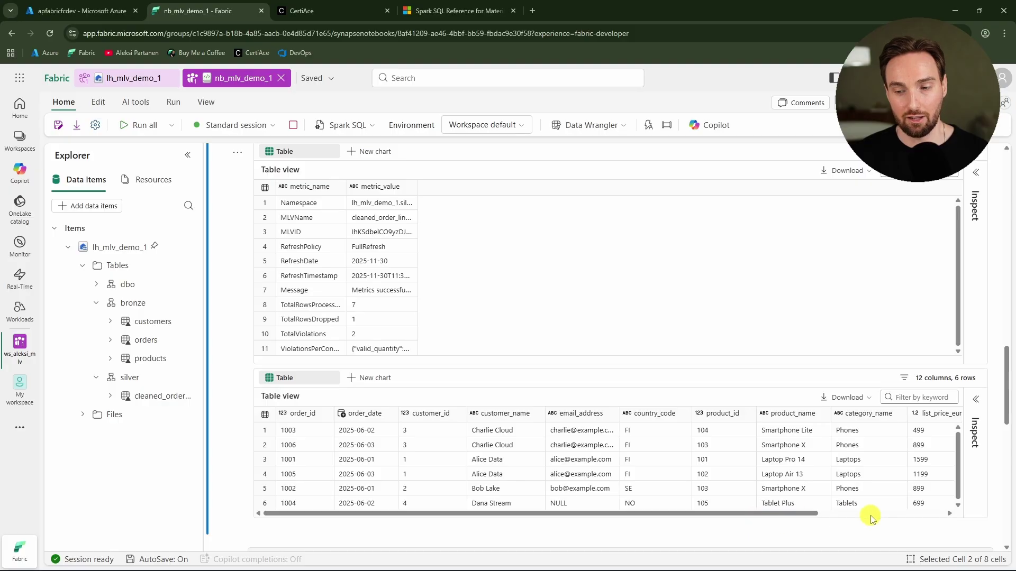
{"action": "left_click_drag", "start_coordinate": [789, 518], "coordinate": [891, 517]}
{"action": "scroll", "coordinate": [372, 401], "scroll_direction": "up", "scroll_amount": 10}
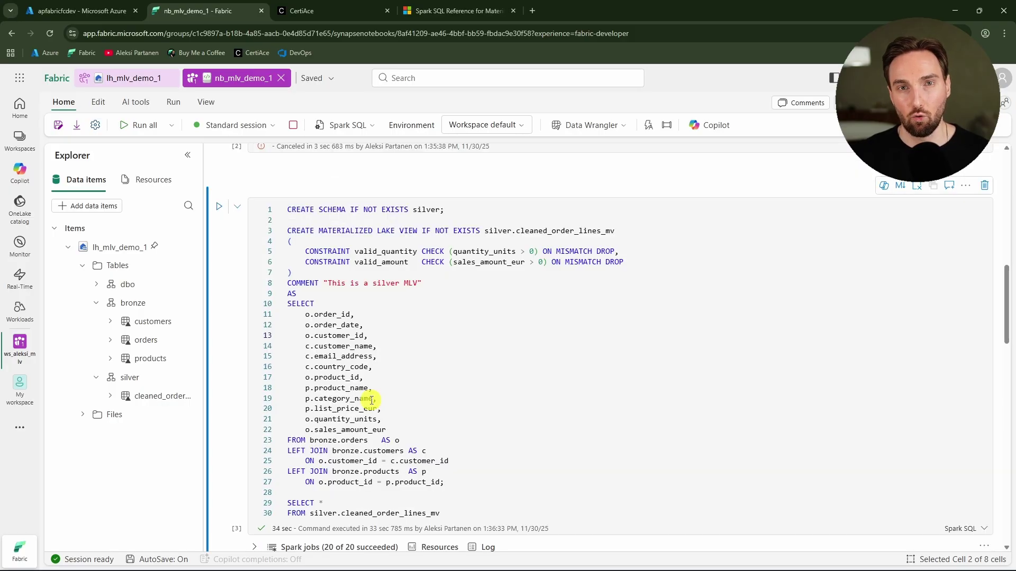